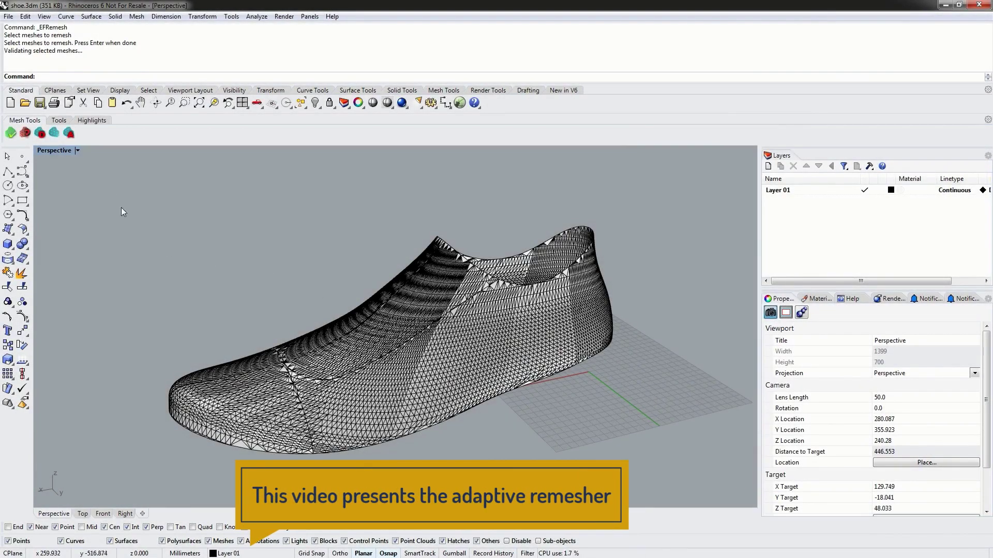
- Start Adaptive Remesh on all three shoe meshes and bring up its settings dialog
{"action": "left_click", "coordinate": [70, 134]}
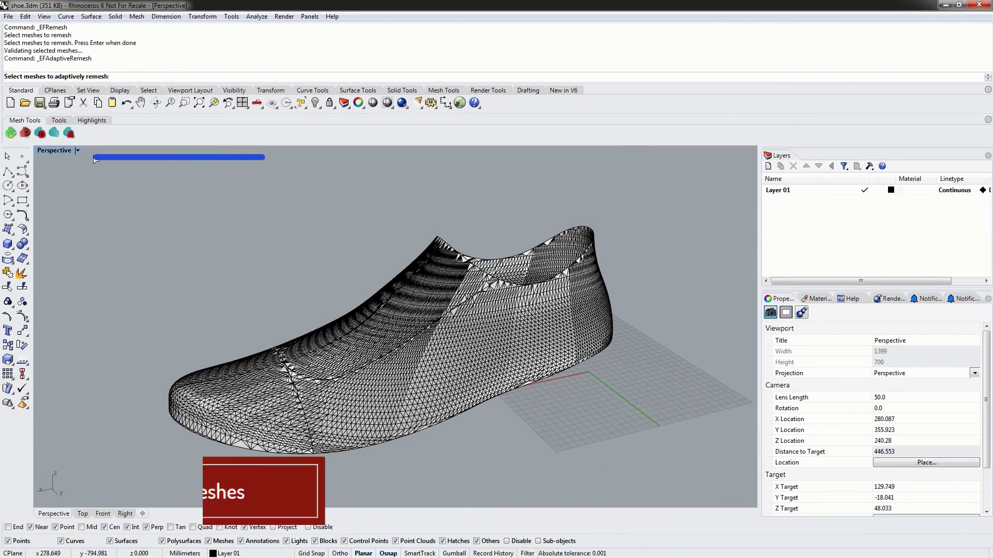
{"action": "left_click_drag", "start_coordinate": [94, 161], "coordinate": [653, 504]}
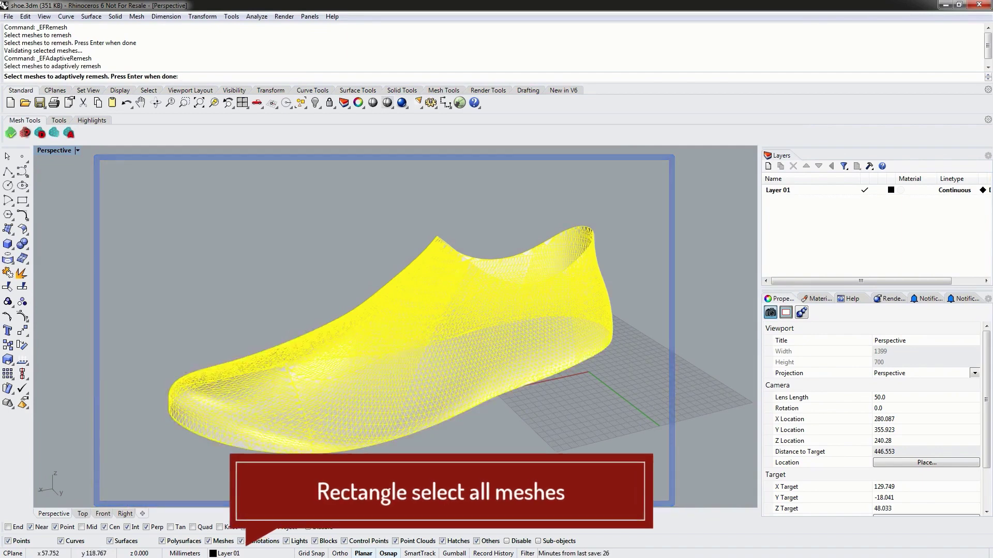
{"action": "key", "text": "Return"}
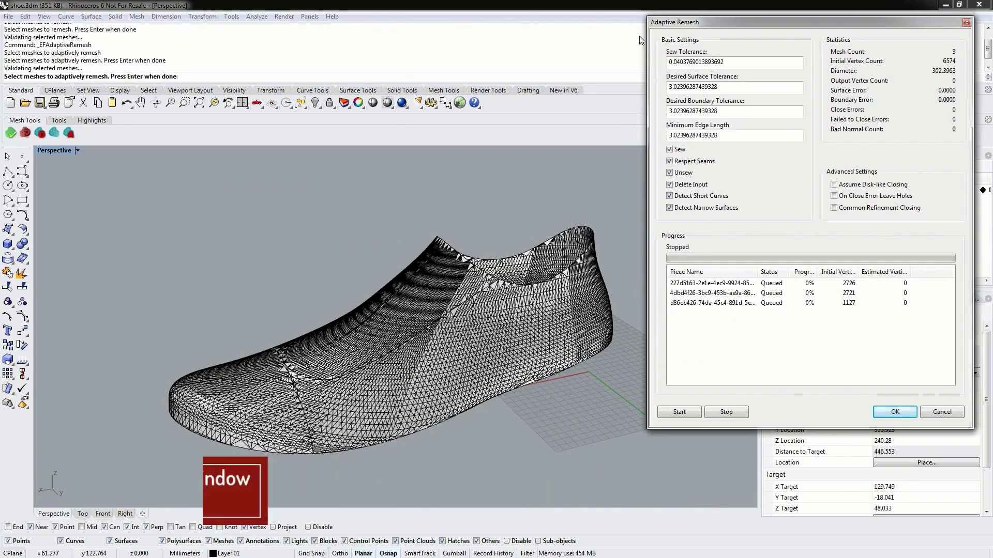
{"action": "left_click_drag", "start_coordinate": [680, 25], "coordinate": [669, 45]}
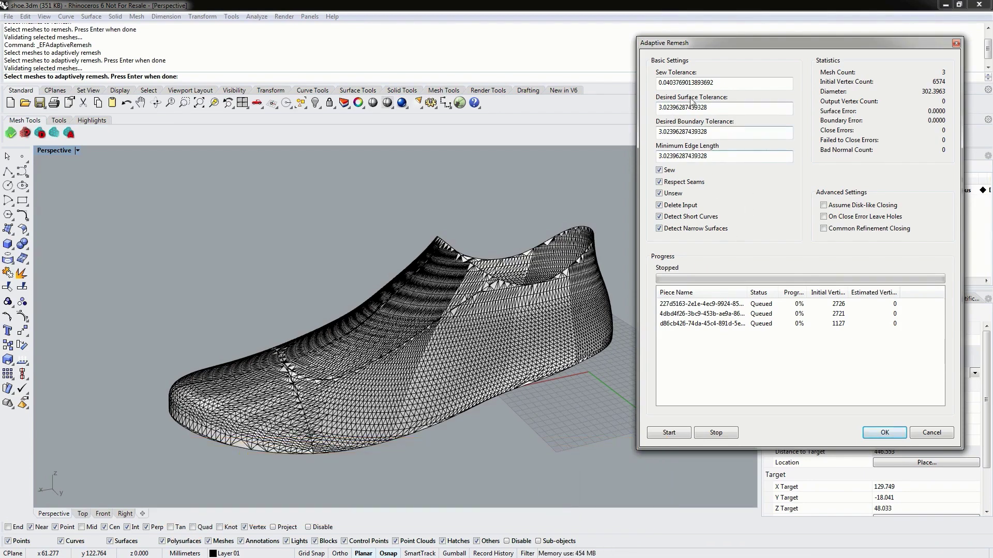
- Run the adaptive remesh with default tolerances, reducing 6574 vertices to 1212
{"action": "left_click", "coordinate": [669, 433]}
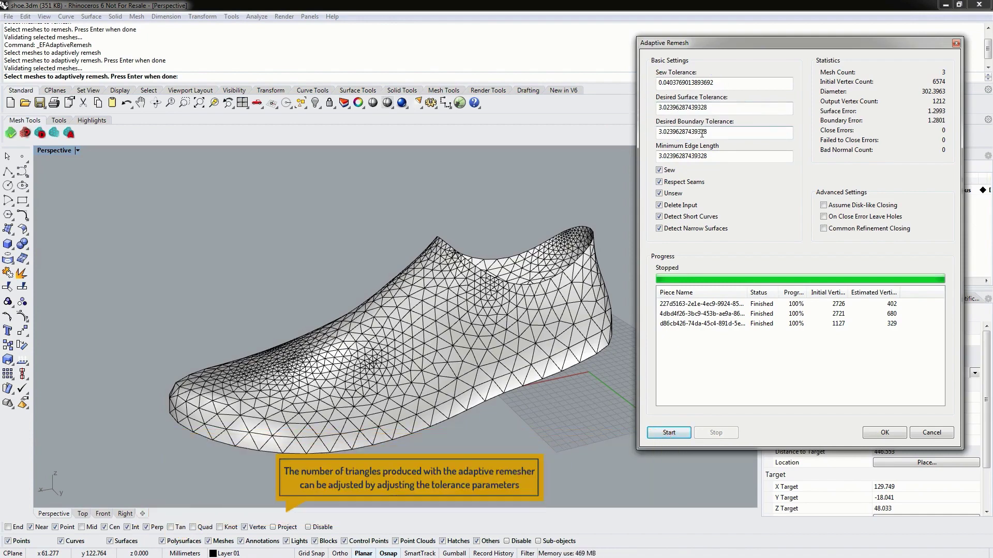
- Set Desired Boundary Tolerance to 1 and Minimum Edge Length to 1
{"action": "left_click_drag", "start_coordinate": [721, 132], "coordinate": [649, 135]}
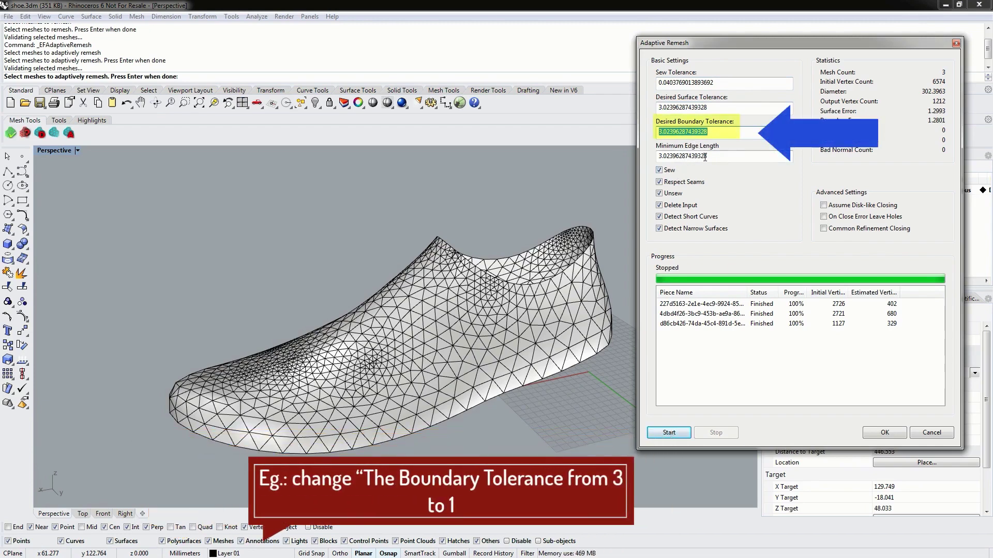
{"action": "type", "text": "1"}
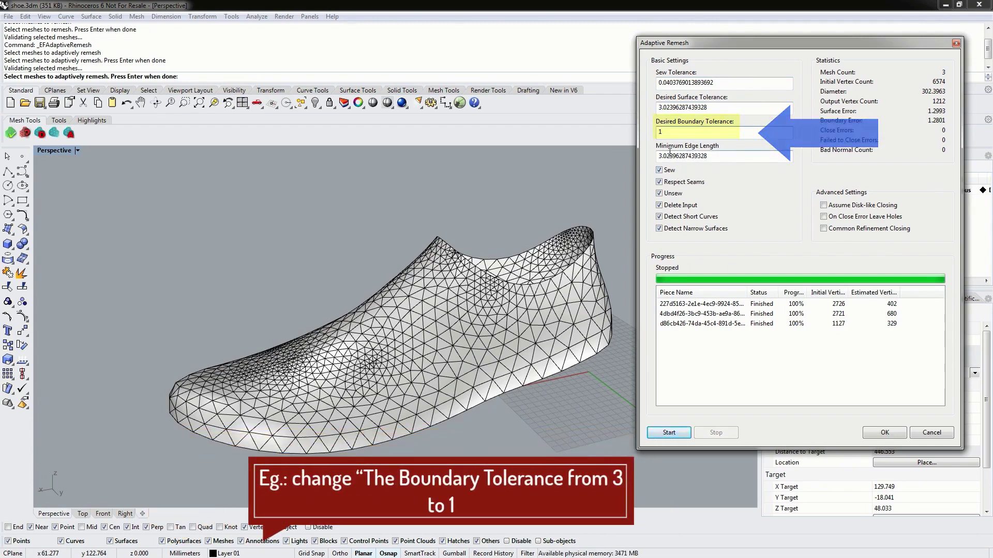
{"action": "double_click", "coordinate": [698, 156]}
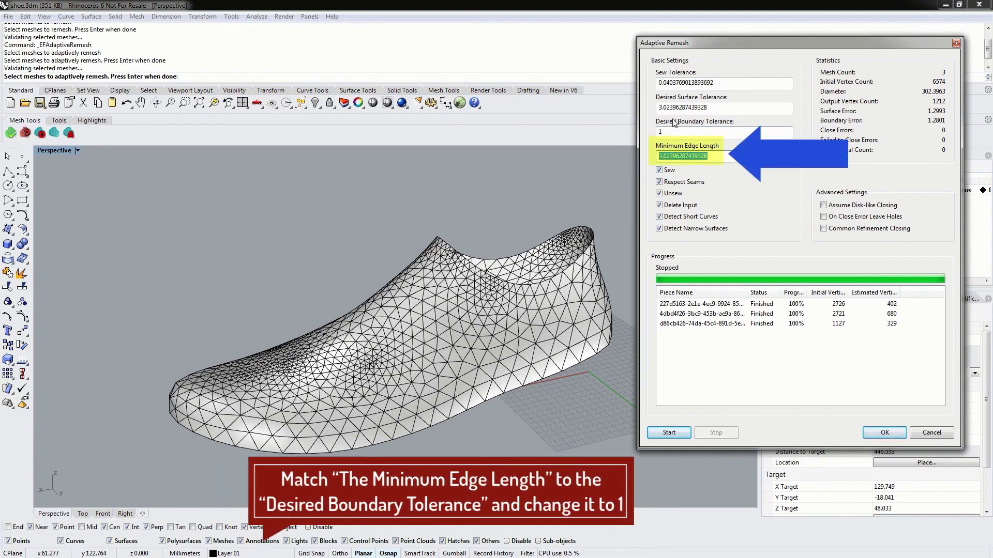
{"action": "type", "text": "1"}
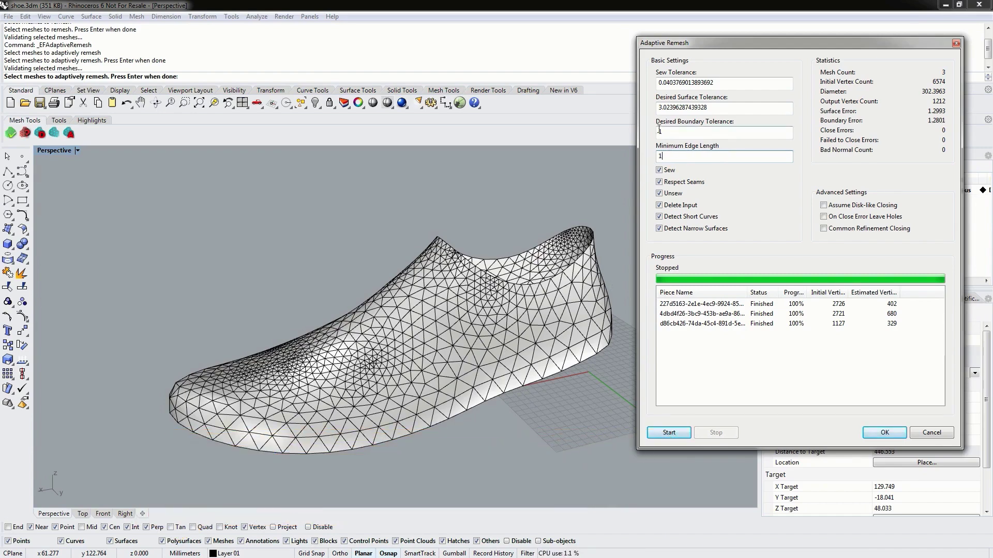
- Rerun the remesh with both values at 1, accepting the high vertex count warning
{"action": "left_click", "coordinate": [669, 433]}
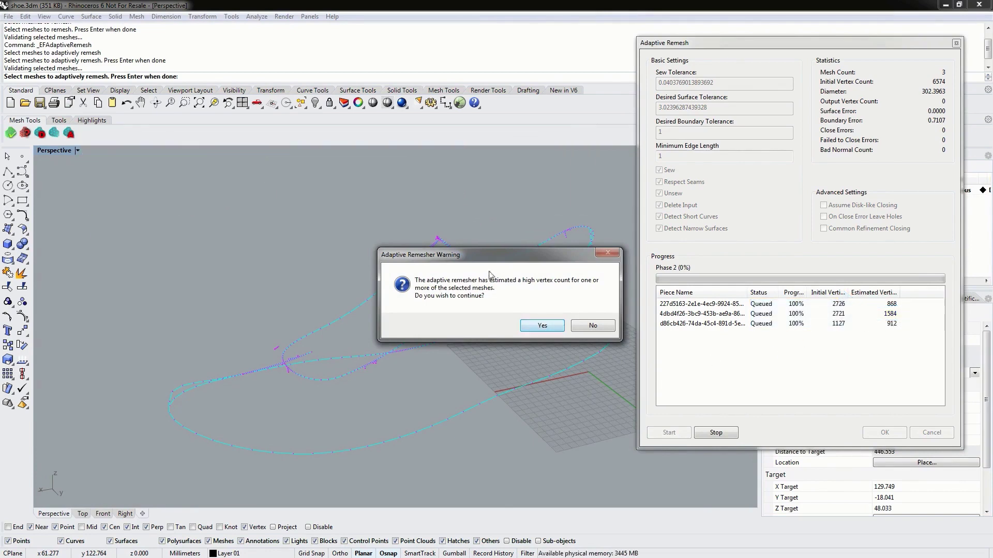
{"action": "mouse_move", "coordinate": [476, 260]}
{"action": "left_mouse_down"}
{"action": "mouse_move", "coordinate": [433, 207]}
{"action": "mouse_move", "coordinate": [416, 208]}
{"action": "left_mouse_up"}
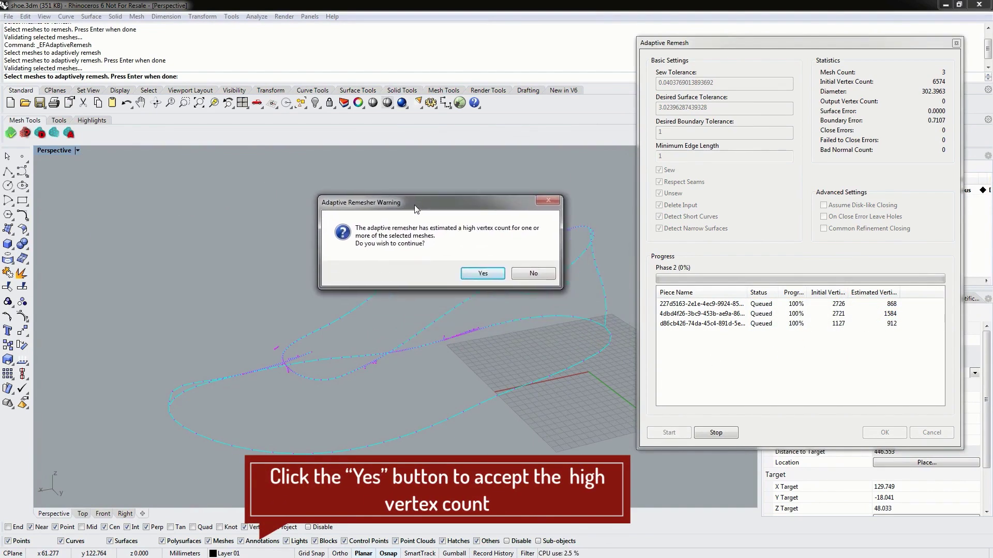
{"action": "left_click", "coordinate": [482, 276]}
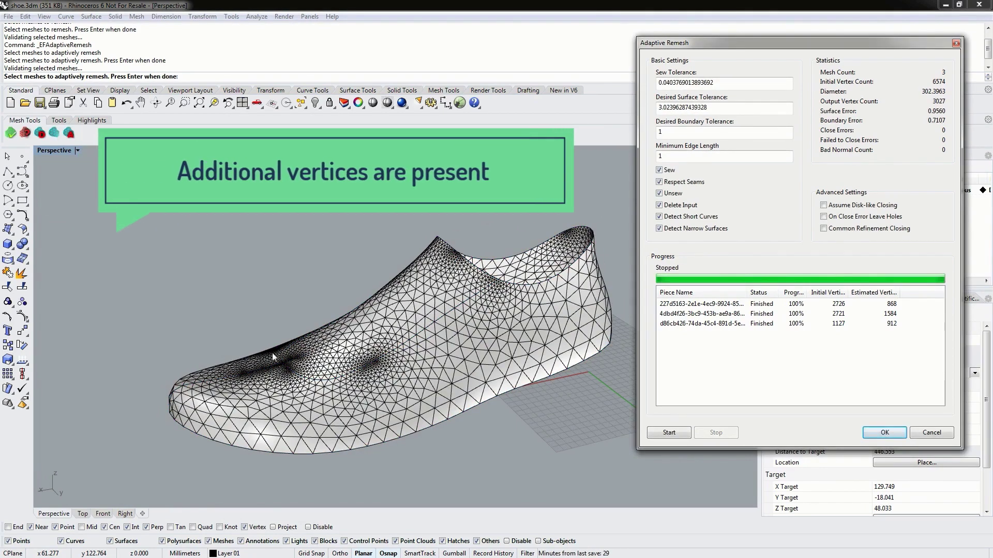
- Accept the 3027-vertex remeshed shoe and orbit out to see it whole
{"action": "left_click", "coordinate": [884, 433]}
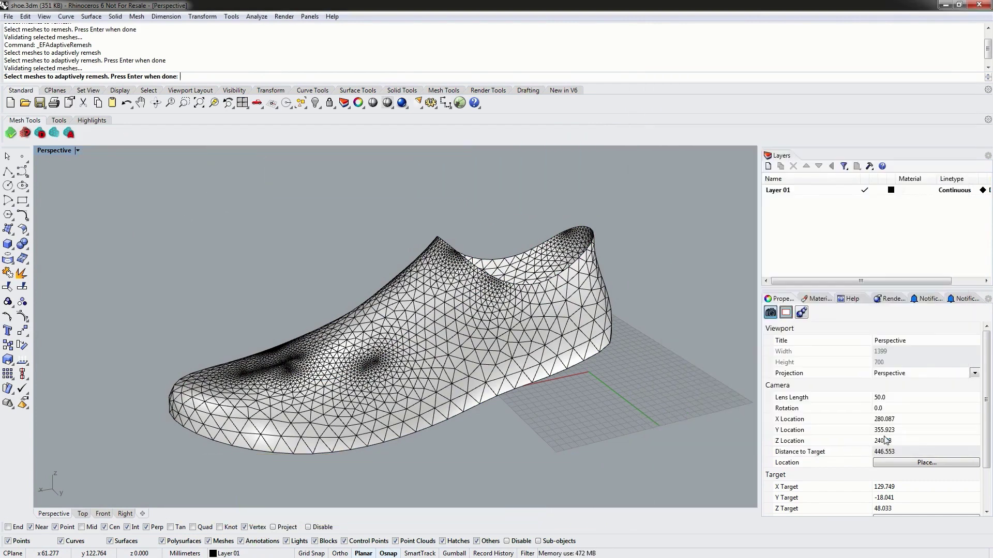
{"action": "right_click_drag", "start_coordinate": [385, 356], "coordinate": [433, 367]}
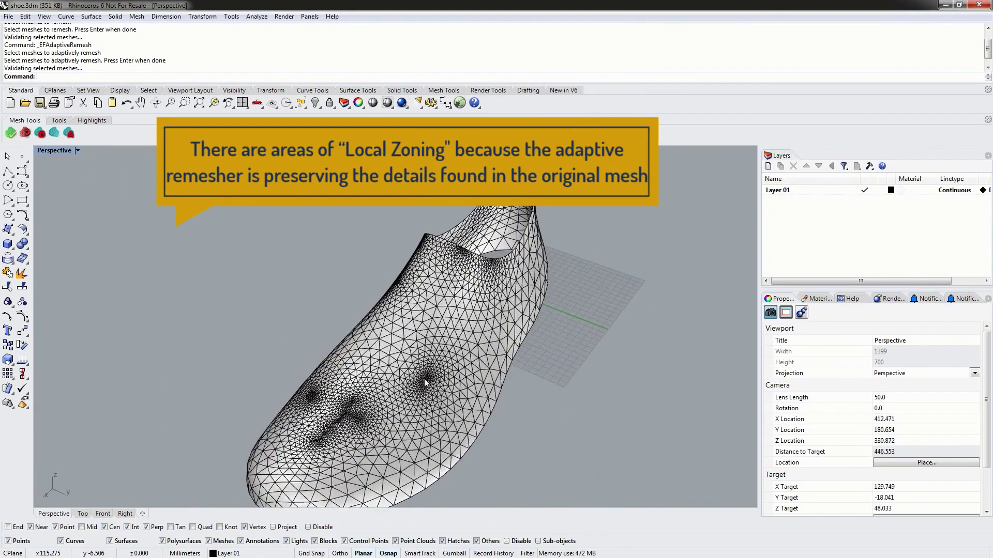
{"action": "scroll", "coordinate": [424, 379], "scroll_direction": "up", "scroll_amount": 5}
{"action": "scroll", "coordinate": [430, 383], "scroll_direction": "up", "scroll_amount": 4}
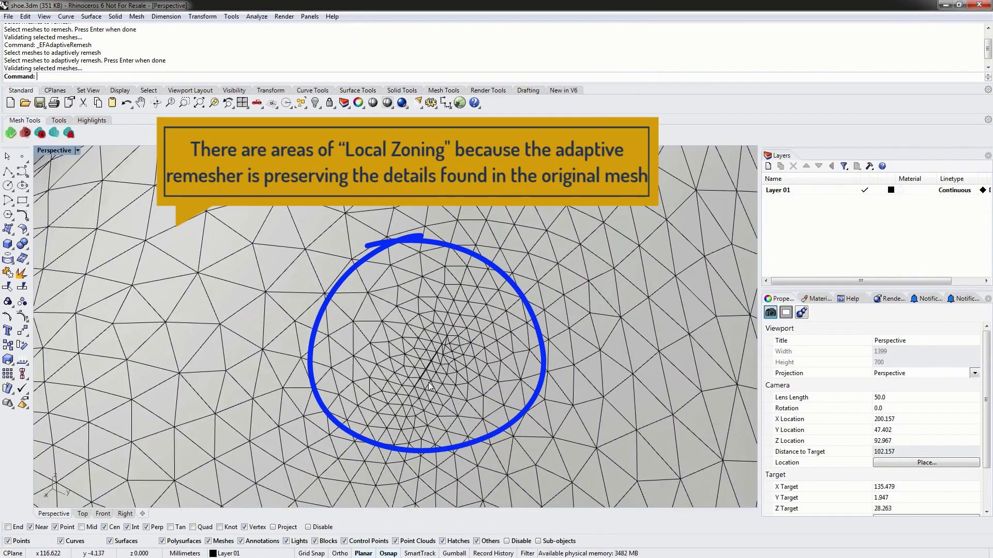
{"action": "right_click_drag", "start_coordinate": [425, 406], "coordinate": [375, 302]}
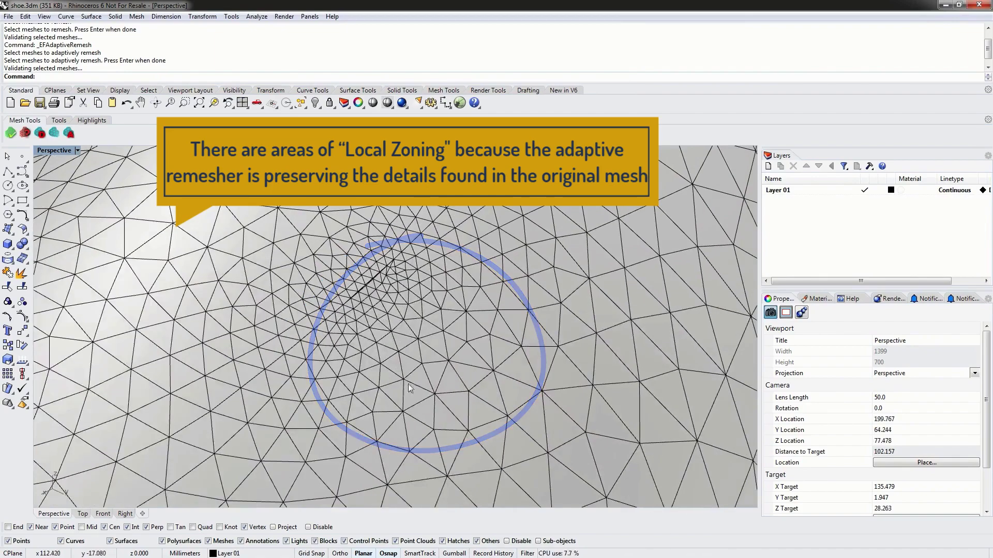
{"action": "scroll", "coordinate": [373, 279], "scroll_direction": "down", "scroll_amount": 2}
{"action": "scroll", "coordinate": [372, 279], "scroll_direction": "down", "scroll_amount": 3}
{"action": "scroll", "coordinate": [366, 290], "scroll_direction": "down", "scroll_amount": 3}
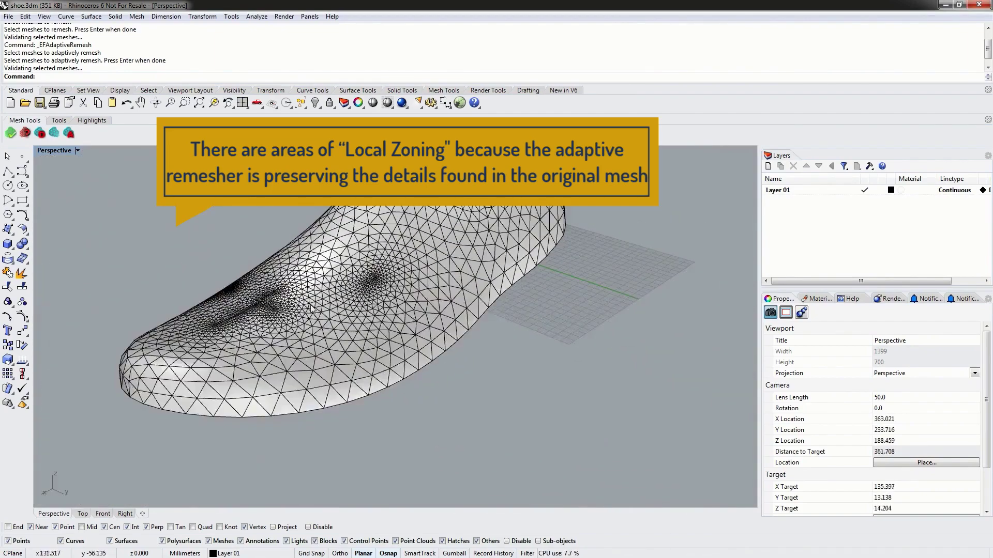
{"action": "mouse_move", "coordinate": [295, 317]}
{"action": "right_mouse_down"}
{"action": "mouse_move", "coordinate": [356, 323]}
{"action": "mouse_move", "coordinate": [318, 335]}
{"action": "right_mouse_up"}
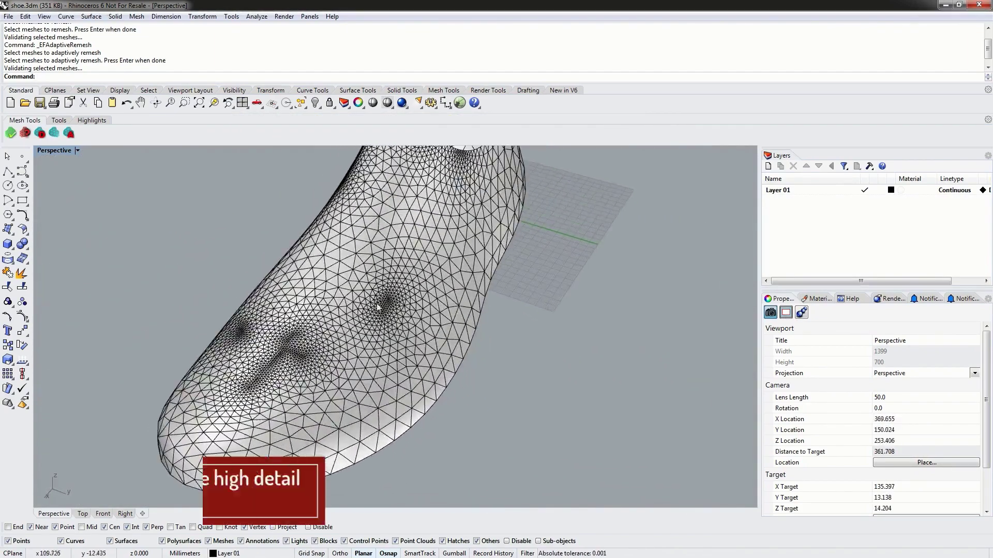
{"action": "type", "text": "Zoom"}
- Window-zoom into a dense triangle patch on the shoe's side
{"action": "key", "text": "ctrl+w"}
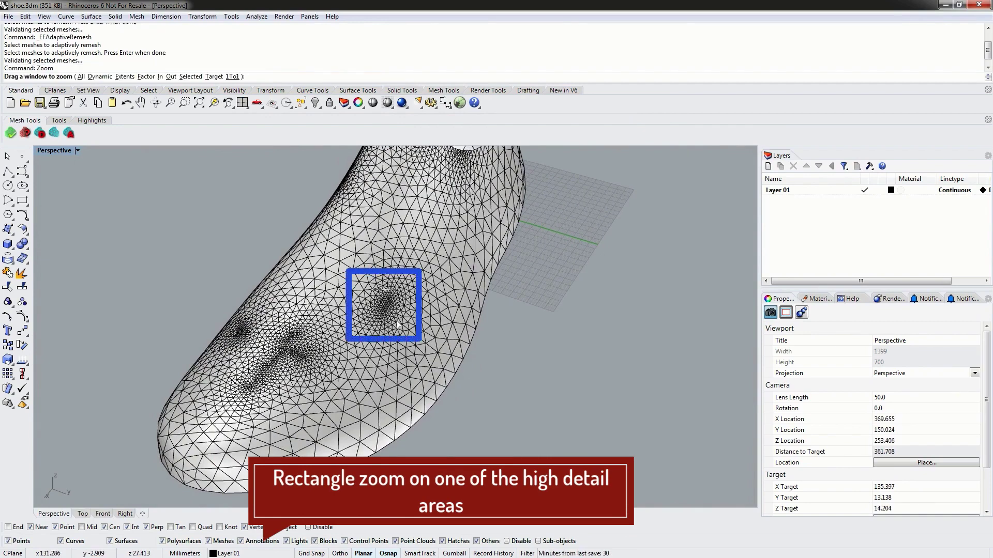
{"action": "left_click_drag", "start_coordinate": [374, 293], "coordinate": [399, 325]}
{"action": "scroll", "coordinate": [455, 292], "scroll_direction": "up", "scroll_amount": 3}
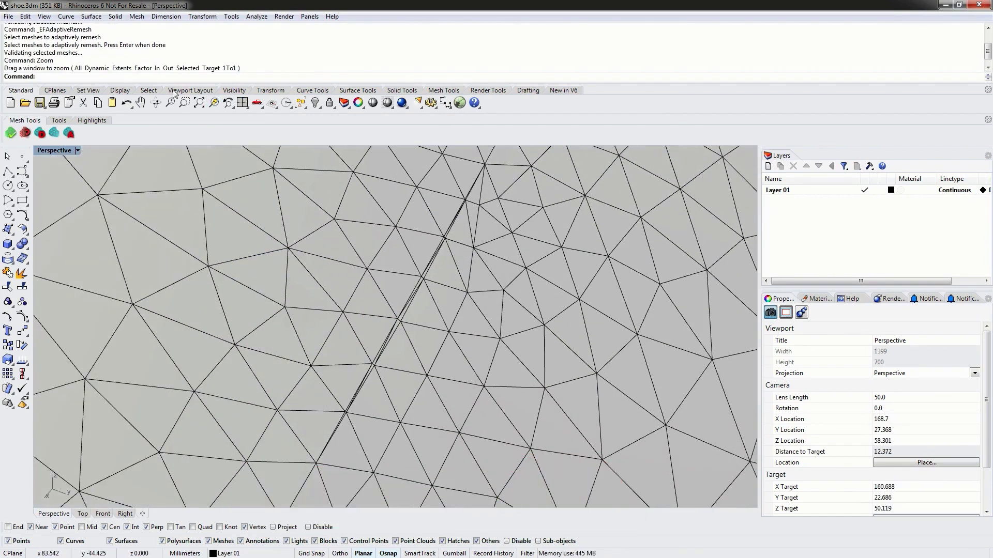
- Undo EFAdaptiveRemesh and inspect the uniform mesh's thin sliver triangles
{"action": "left_click", "coordinate": [127, 104]}
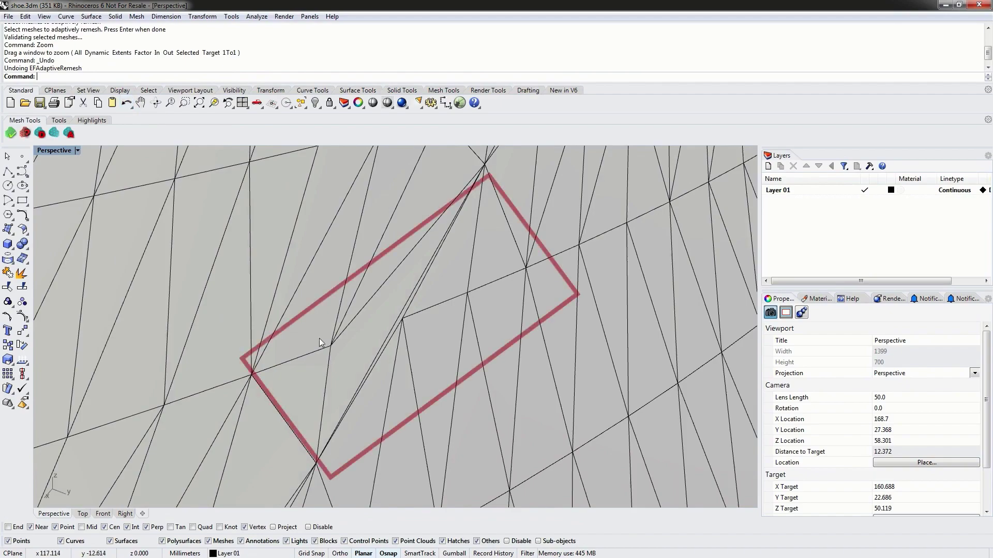
{"action": "mouse_move", "coordinate": [431, 261]}
{"action": "right_mouse_down"}
{"action": "mouse_move", "coordinate": [388, 262]}
{"action": "mouse_move", "coordinate": [418, 252]}
{"action": "mouse_move", "coordinate": [430, 260]}
{"action": "mouse_move", "coordinate": [366, 283]}
{"action": "mouse_move", "coordinate": [161, 323]}
{"action": "mouse_move", "coordinate": [126, 316]}
{"action": "mouse_move", "coordinate": [311, 375]}
{"action": "right_mouse_up"}
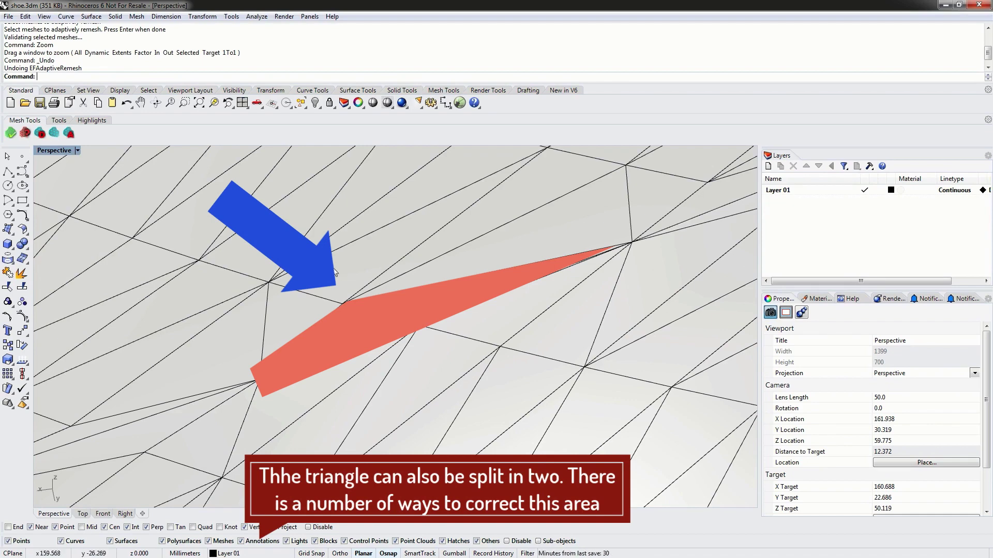
{"action": "scroll", "coordinate": [386, 303], "scroll_direction": "down", "scroll_amount": 5}
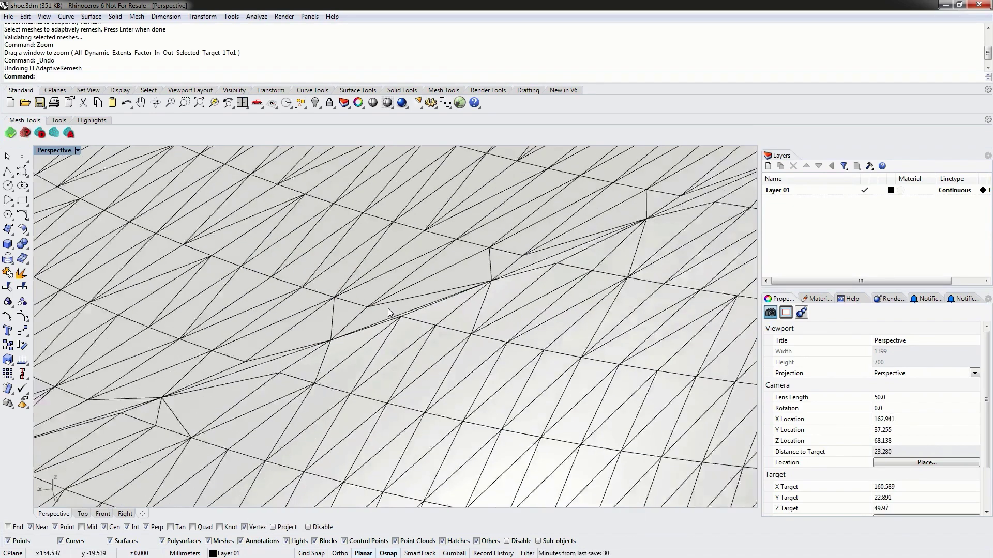
{"action": "scroll", "coordinate": [387, 308], "scroll_direction": "down", "scroll_amount": 3}
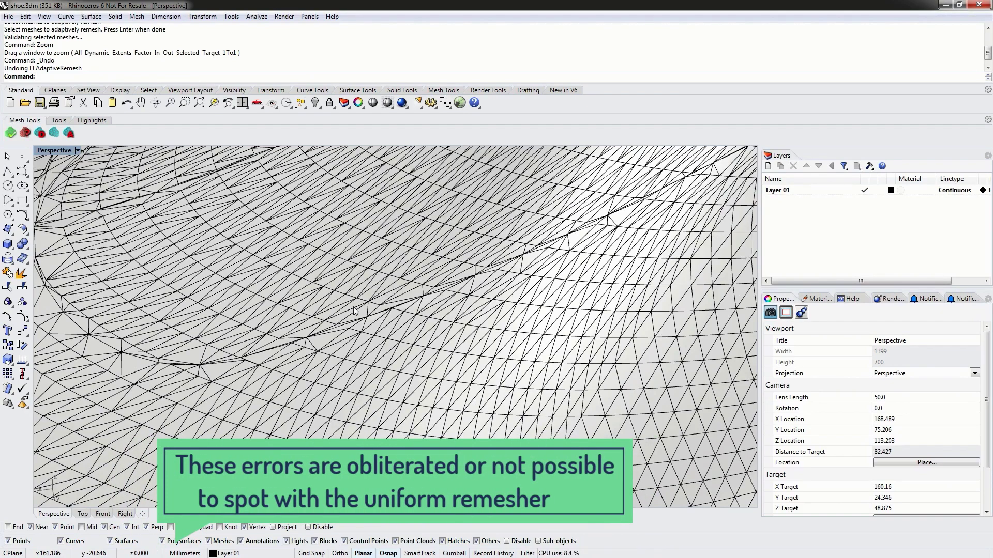
- Zoom out and orbit the Perspective view until the whole shoe shows at an angle
{"action": "scroll", "coordinate": [416, 293], "scroll_direction": "down", "scroll_amount": 5}
{"action": "scroll", "coordinate": [414, 286], "scroll_direction": "down", "scroll_amount": 5}
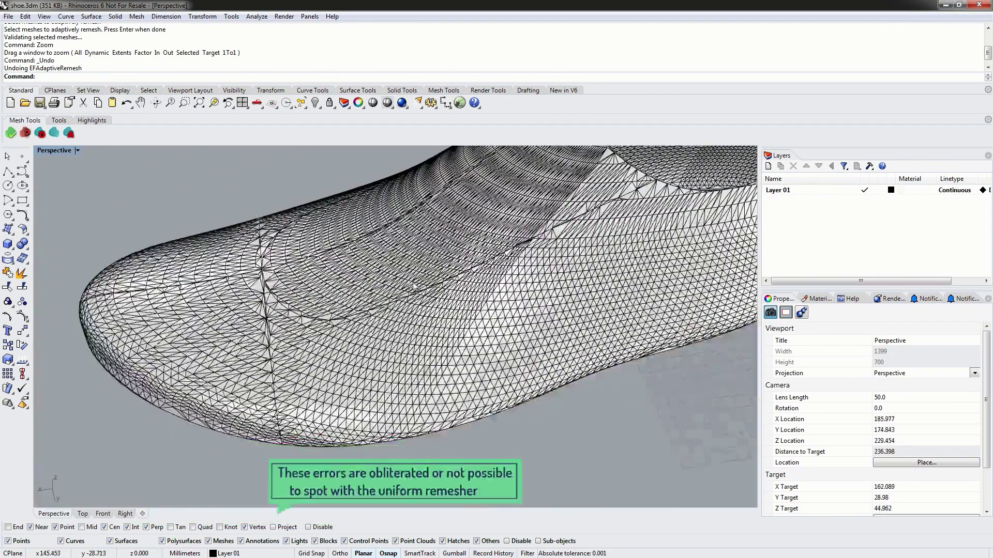
{"action": "scroll", "coordinate": [414, 286], "scroll_direction": "down", "scroll_amount": 5}
{"action": "right_click_drag", "start_coordinate": [413, 285], "coordinate": [429, 288]}
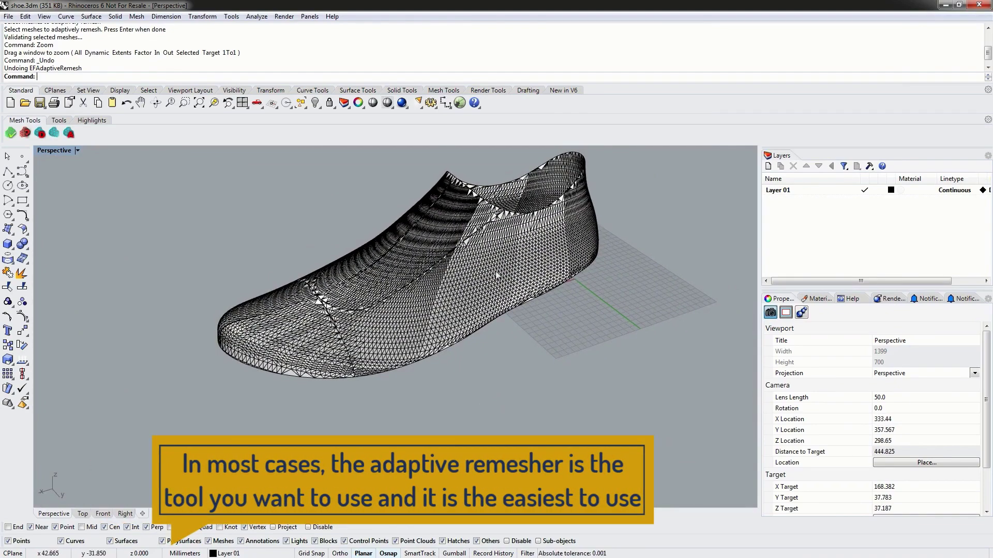
{"action": "mouse_move", "coordinate": [496, 275]}
{"action": "right_mouse_down"}
{"action": "mouse_move", "coordinate": [502, 322]}
{"action": "mouse_move", "coordinate": [477, 315]}
{"action": "right_mouse_up"}
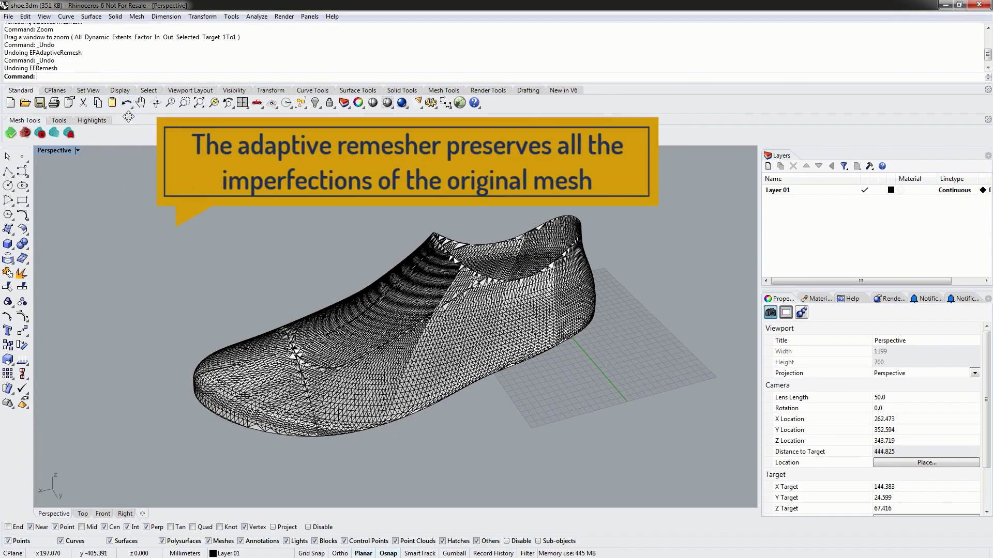
- Redo EFRemesh and EFAdaptiveRemesh to restore the adaptively remeshed shoe
{"action": "left_click", "coordinate": [126, 103]}
{"action": "right_click", "coordinate": [126, 103]}
{"action": "right_click", "coordinate": [126, 103]}
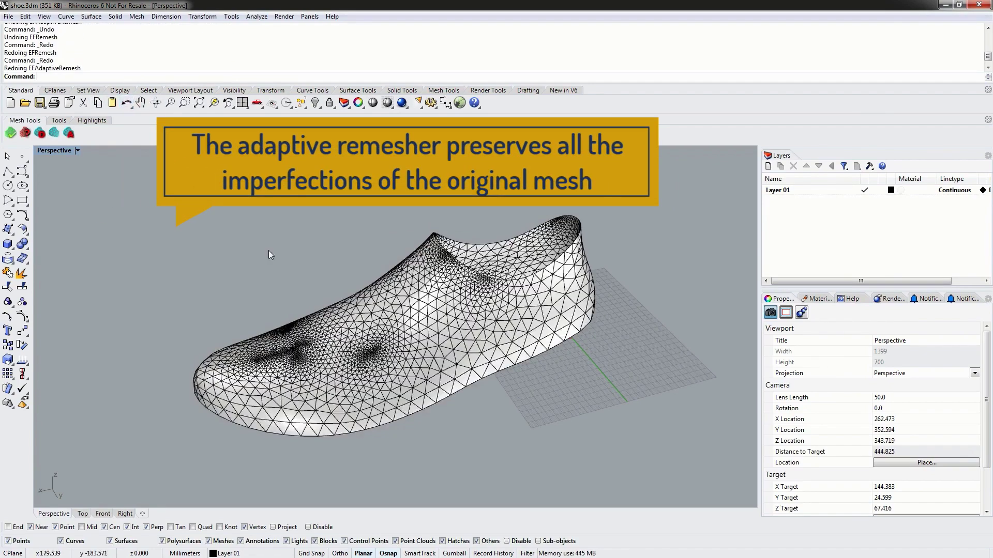
{"action": "scroll", "coordinate": [357, 331], "scroll_direction": "down", "scroll_amount": 5}
- Orbit around the shoe to compare the dense toe zones, ending on the whole shoe
{"action": "mouse_move", "coordinate": [362, 336]}
{"action": "right_mouse_down"}
{"action": "mouse_move", "coordinate": [400, 362]}
{"action": "mouse_move", "coordinate": [288, 388]}
{"action": "mouse_move", "coordinate": [264, 359]}
{"action": "right_mouse_up"}
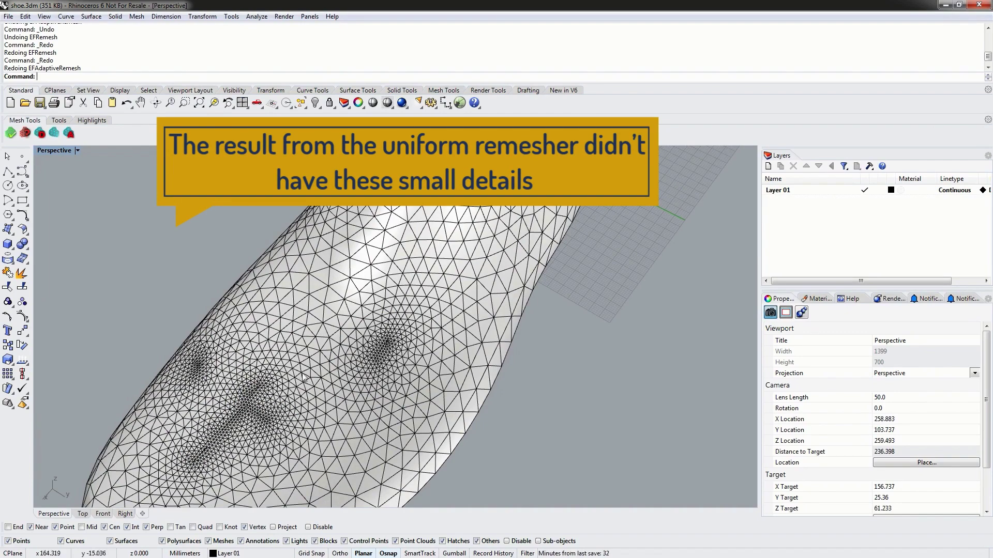
{"action": "right_click_drag", "start_coordinate": [372, 377], "coordinate": [410, 353]}
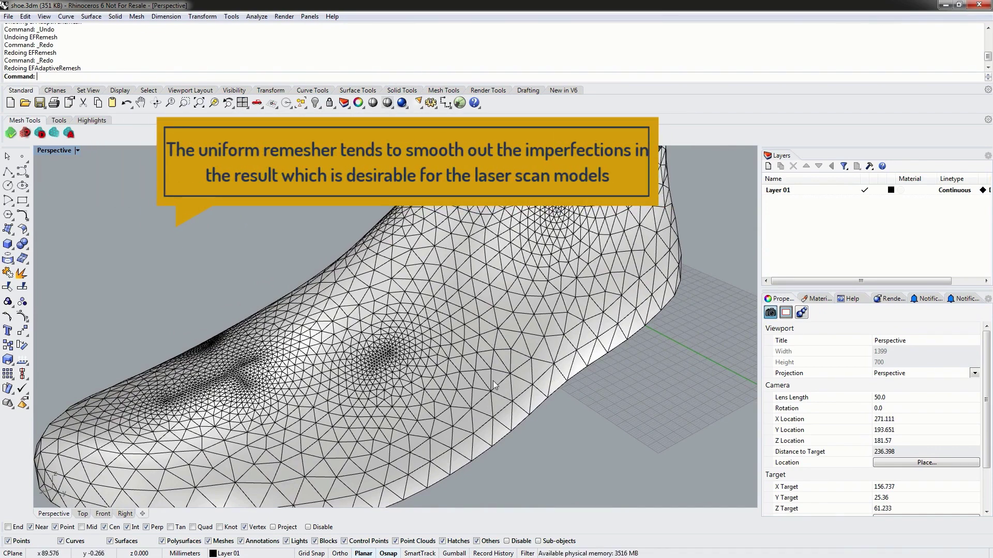
{"action": "mouse_move", "coordinate": [494, 385]}
{"action": "right_mouse_down"}
{"action": "mouse_move", "coordinate": [482, 315]}
{"action": "mouse_move", "coordinate": [458, 300]}
{"action": "right_mouse_up"}
{"action": "scroll", "coordinate": [481, 314], "scroll_direction": "down", "scroll_amount": 5}
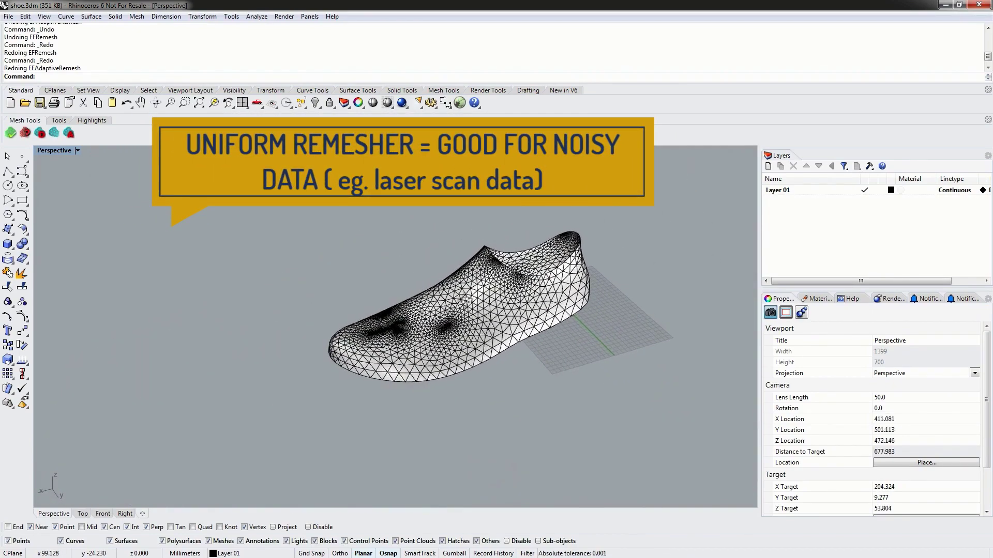